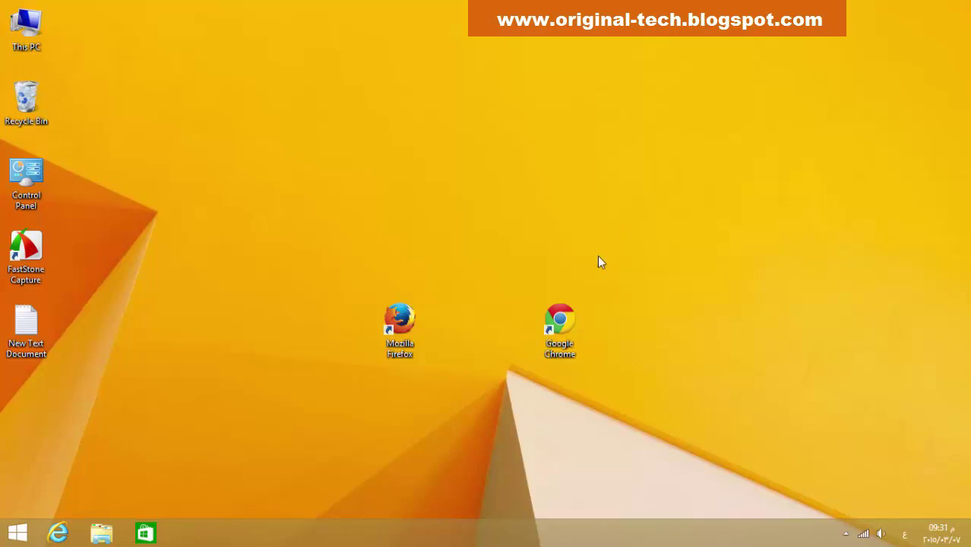
Move the Google Chrome shortcut to a desktop spot one row above the Mozilla Firefox shortcut.
left_click_drag(564, 325, 511, 254)
left_click(622, 225)
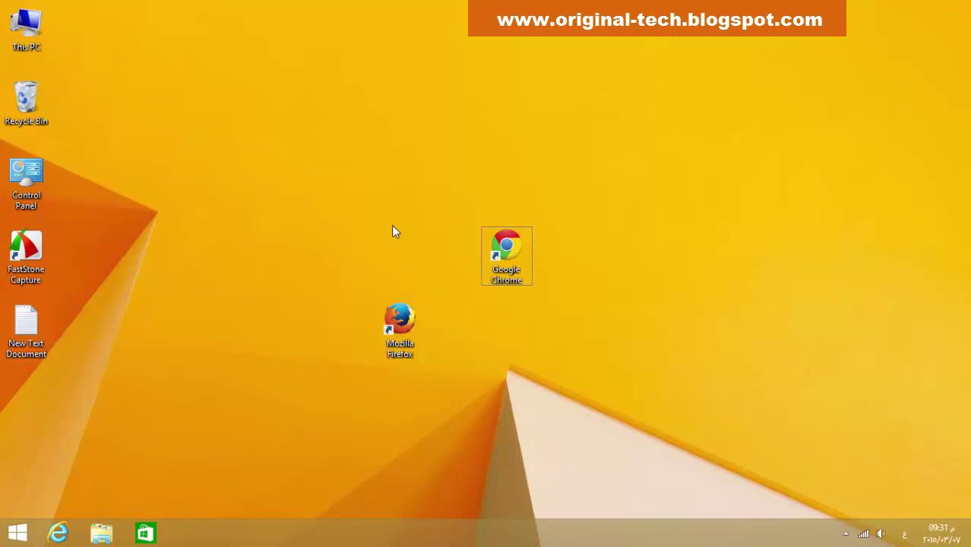
Open New Text Document from the desktop and copy the address chrome://settings/resetProfileSettings from it.
double_click(22, 322)
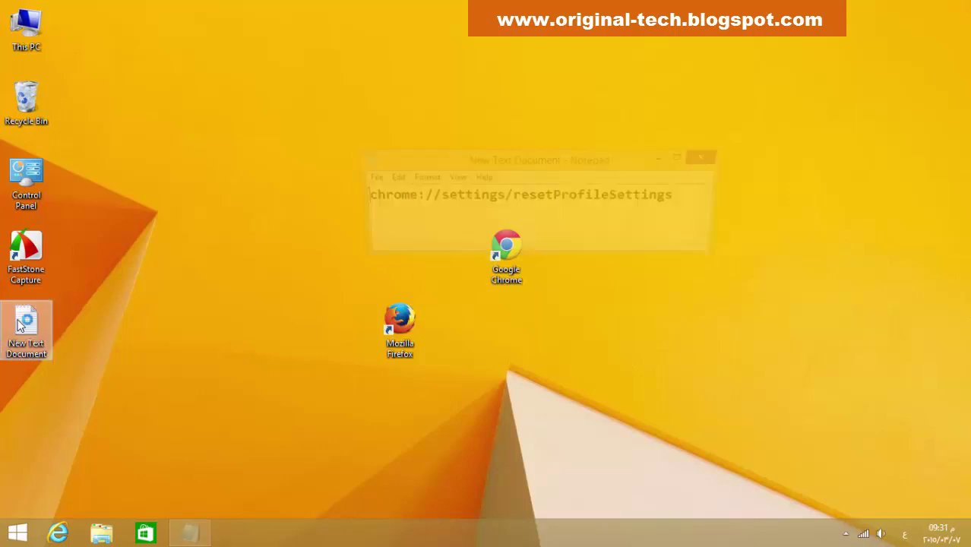
left_click_drag(526, 165, 507, 98)
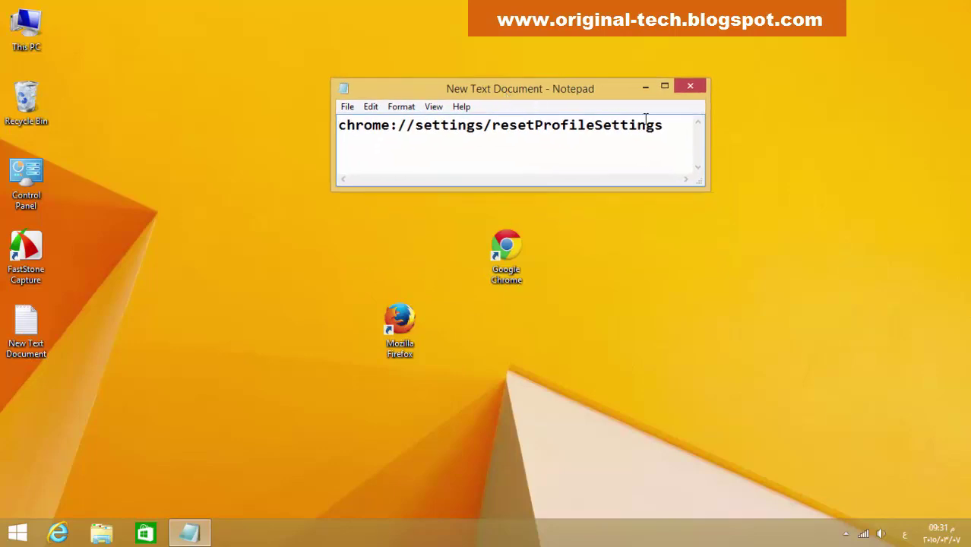
left_click_drag(668, 124, 333, 121)
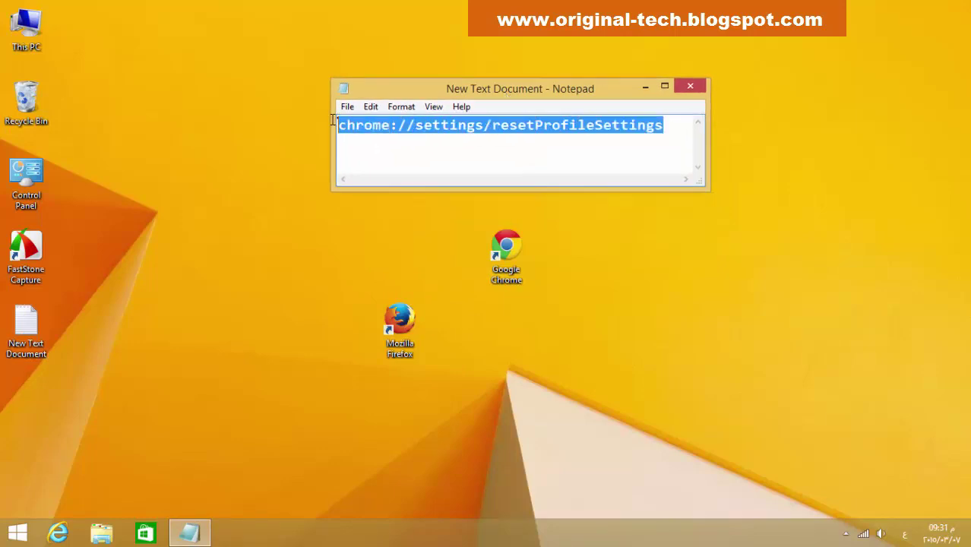
right_click(574, 126)
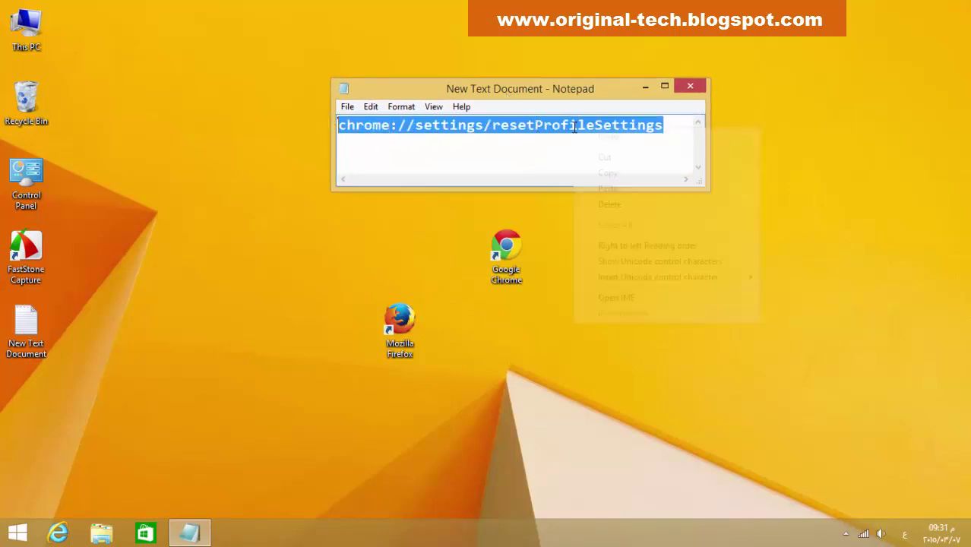
left_click(617, 177)
Launch Google Chrome and go to the copied address chrome://settings/resetProfileSettings to bring up the Reset settings dialog.
left_click(512, 256)
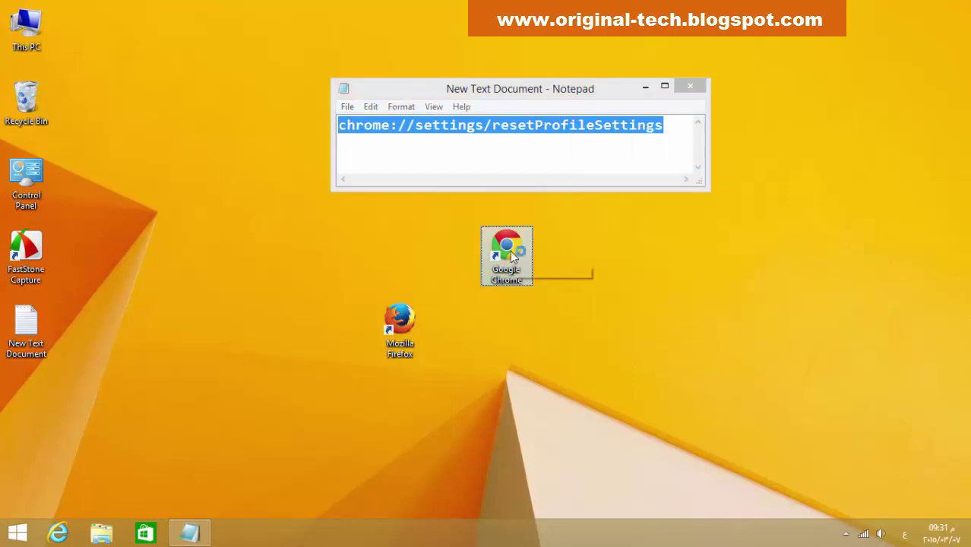
double_click(512, 256)
right_click(340, 32)
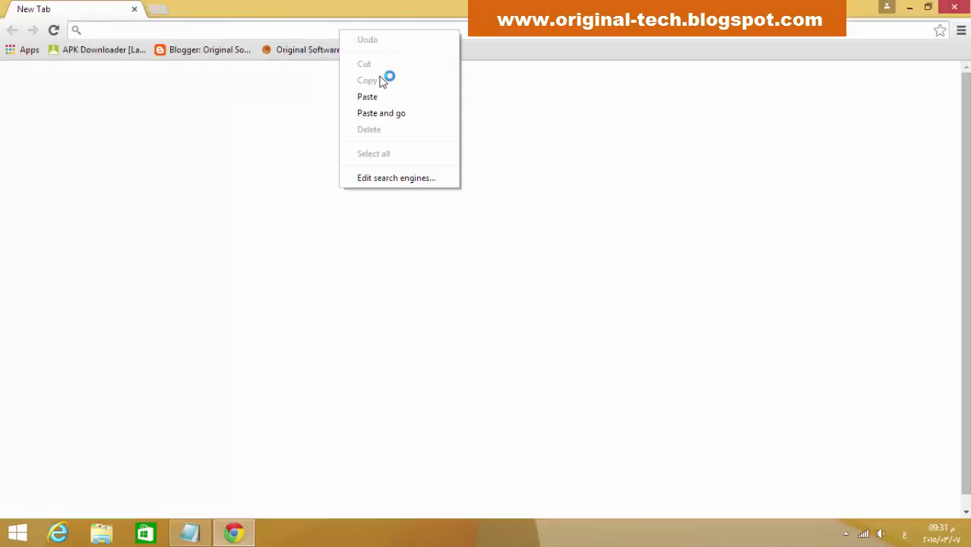
left_click(392, 114)
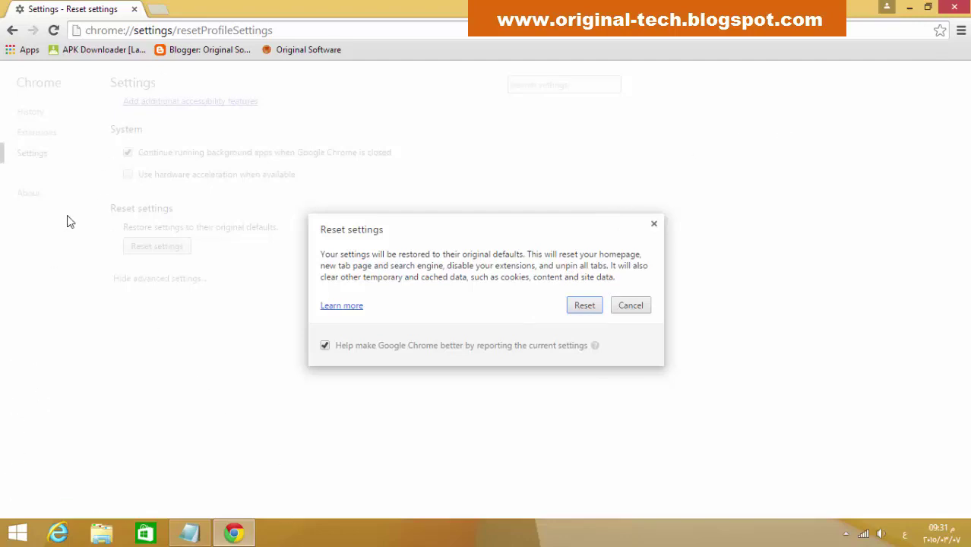
Look at a new tab page, cancel the Chrome settings reset, and close both Chrome and the Notepad document.
left_click(158, 15)
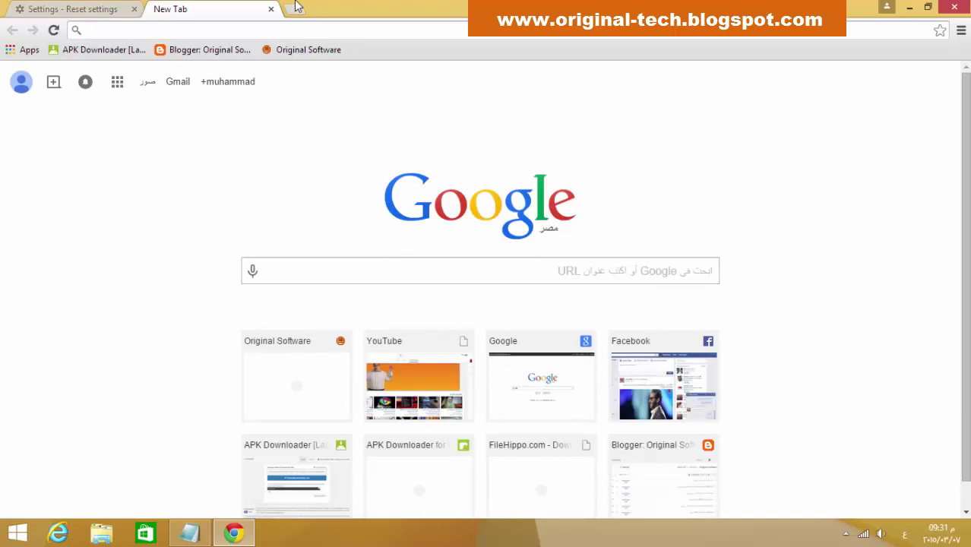
left_click(80, 14)
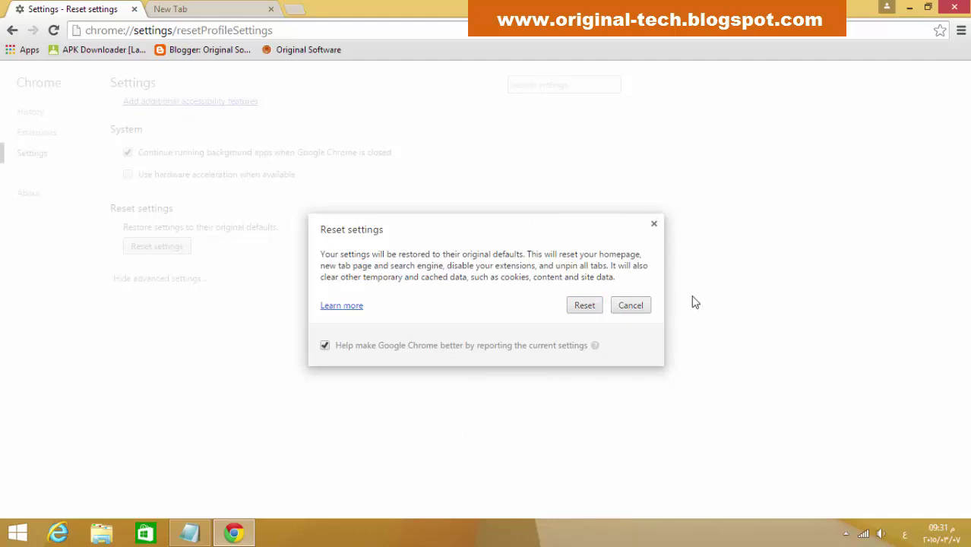
left_click(627, 304)
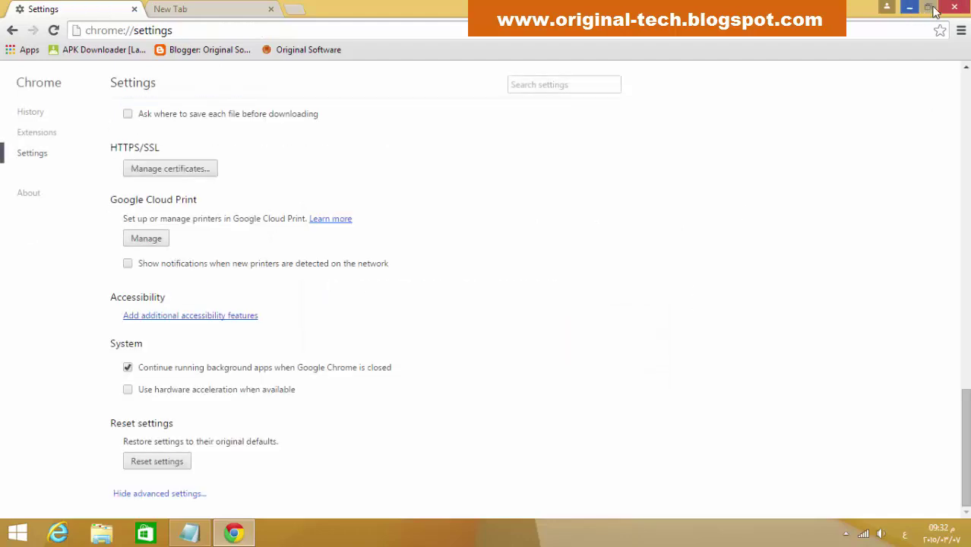
left_click(954, 7)
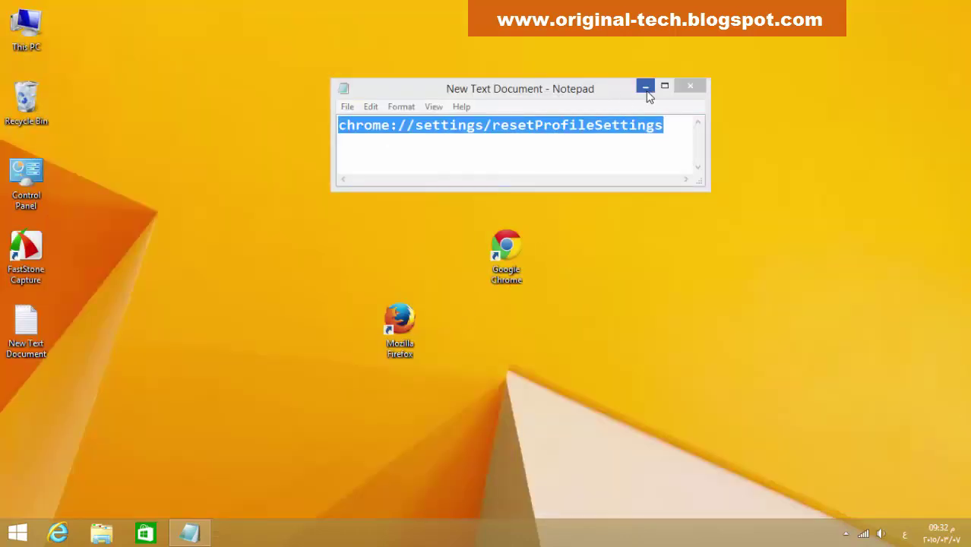
left_click(689, 86)
Launch Mozilla Firefox and bring up the Refresh Firefox confirmation from its Troubleshooting Information page.
double_click(414, 318)
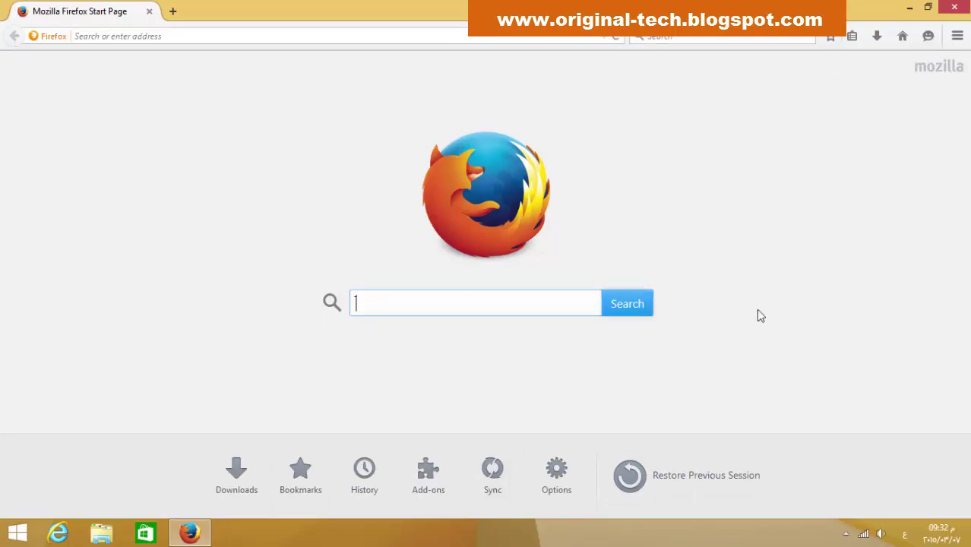
left_click(957, 37)
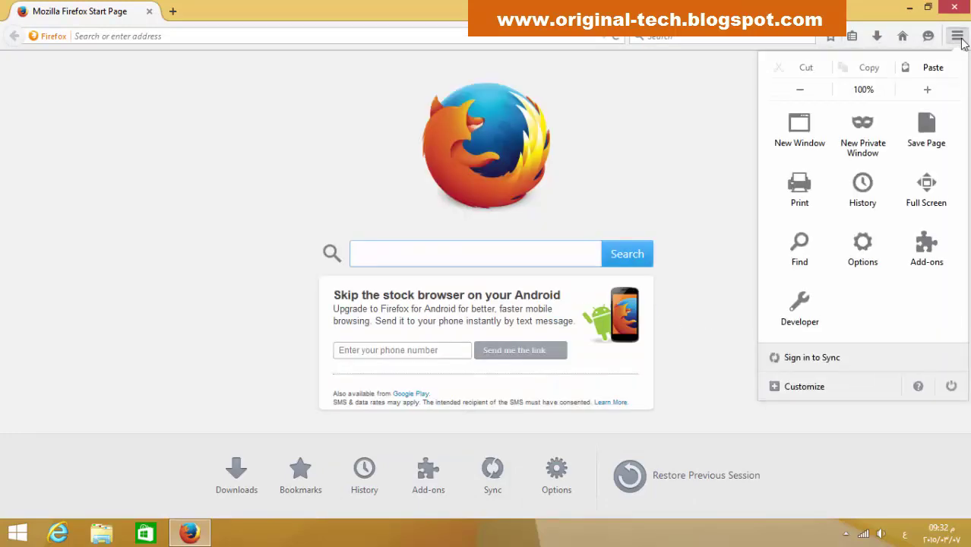
left_click(919, 388)
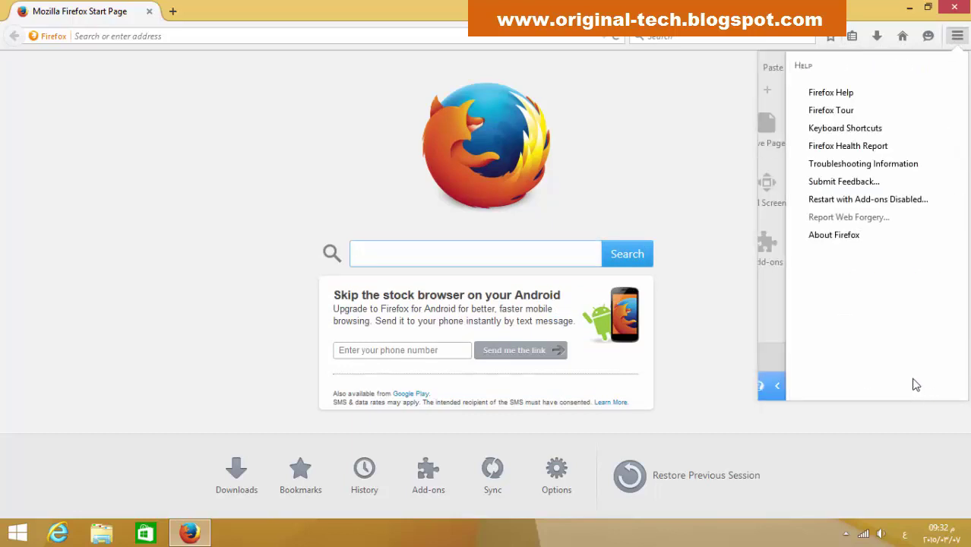
left_click(885, 169)
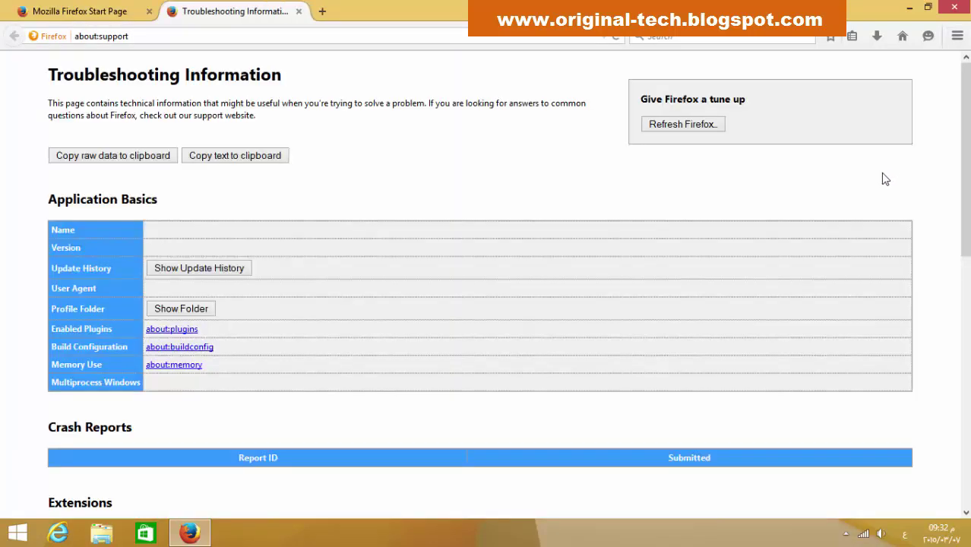
left_click(709, 126)
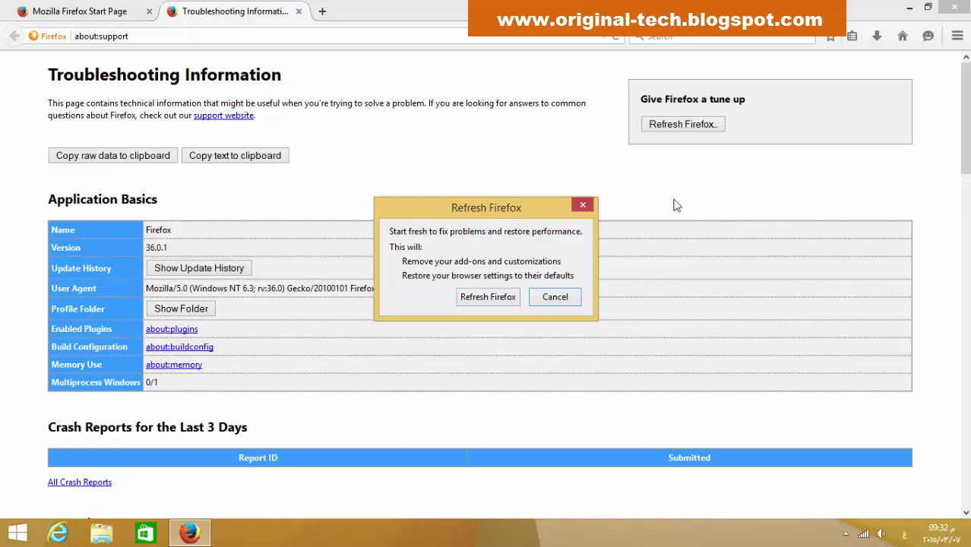
Cancel the Firefox refresh and close Firefox together with all its open tabs.
mouse_move(518, 205)
left_mouse_down()
mouse_move(554, 183)
mouse_move(505, 196)
left_mouse_up()
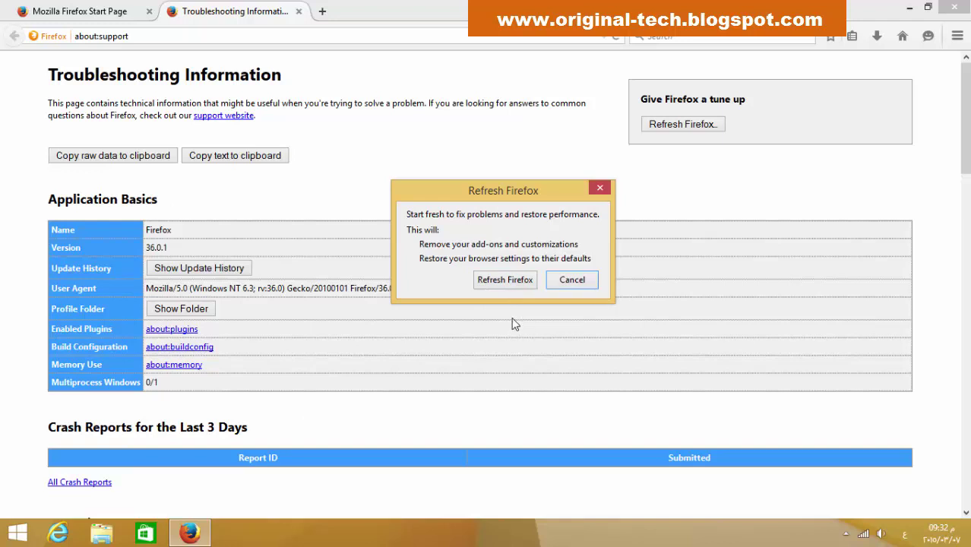
left_click(569, 280)
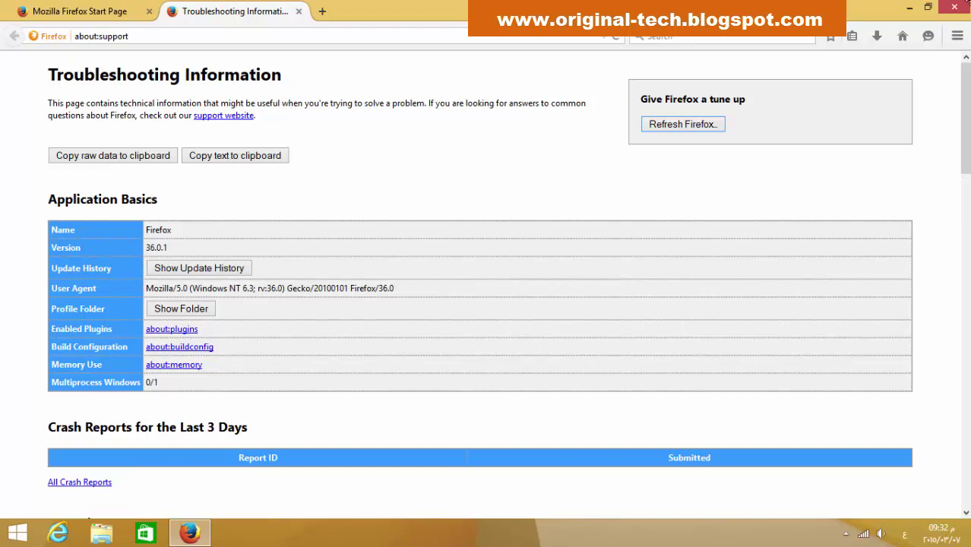
left_click(955, 7)
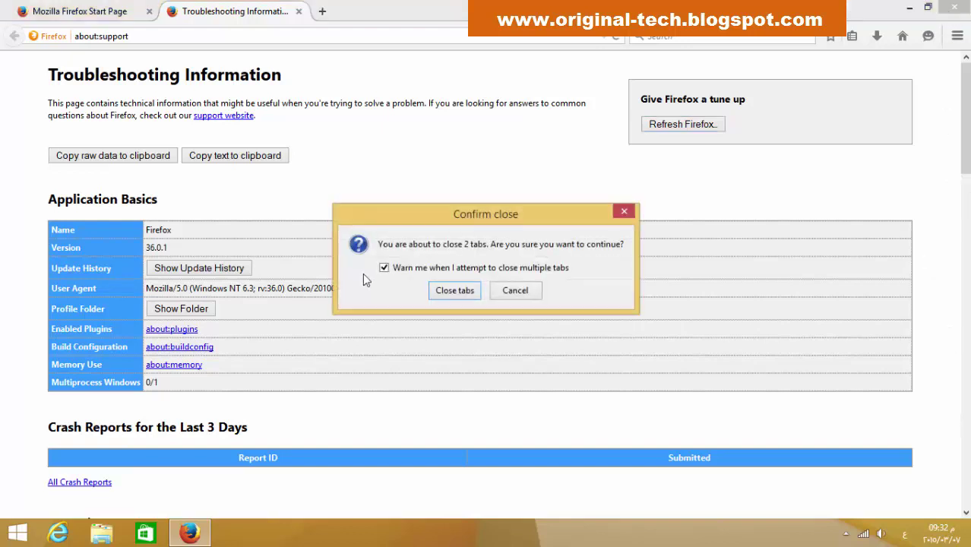
left_click(462, 289)
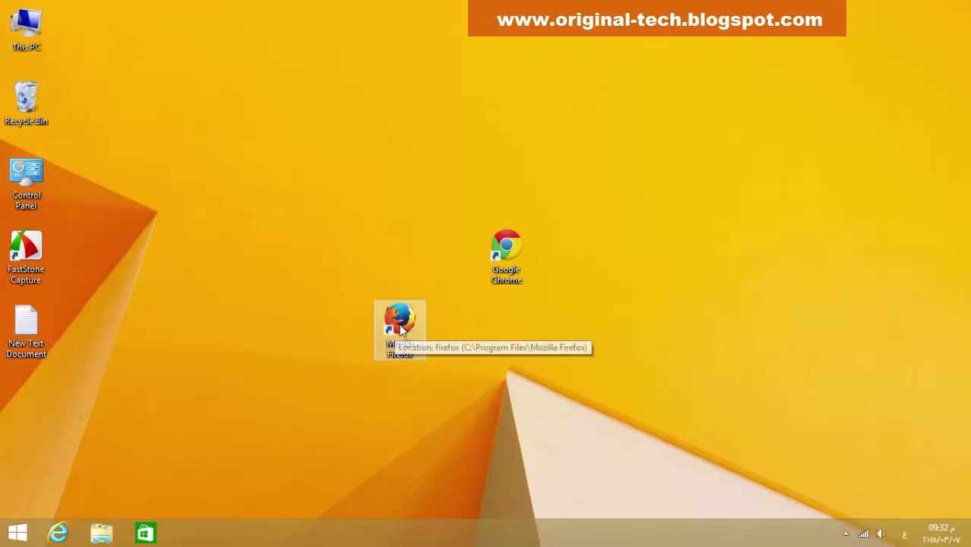
Move the Mozilla Firefox shortcut on the desktop into the same row as the Google Chrome shortcut.
left_click_drag(400, 323, 347, 252)
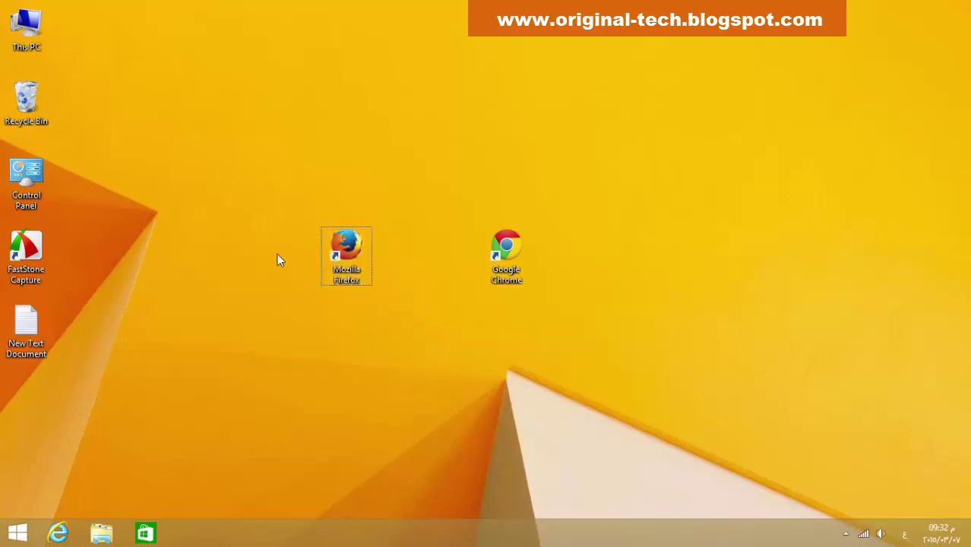
Launch Internet Explorer and open the reset dialog from its advanced Internet Options, with Delete personal settings enabled.
left_click(58, 532)
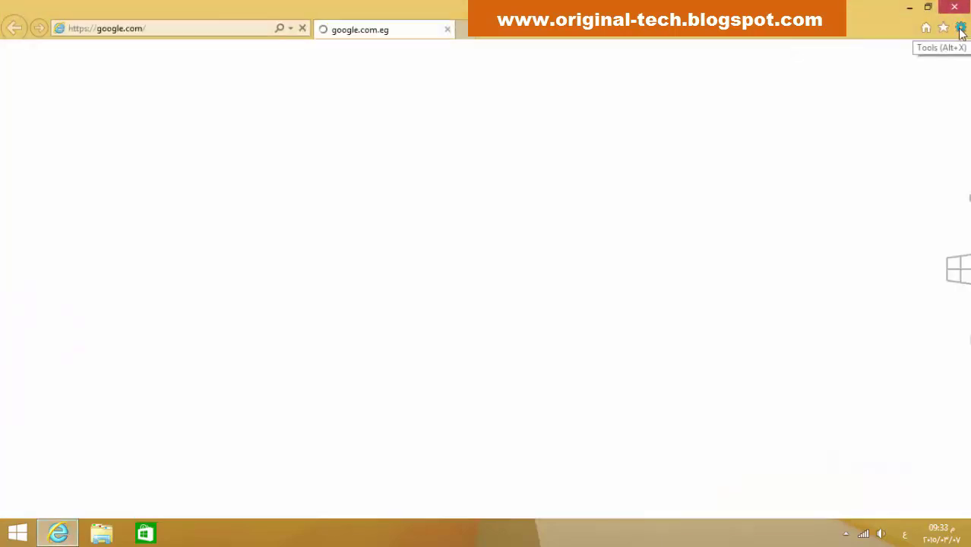
left_click(961, 29)
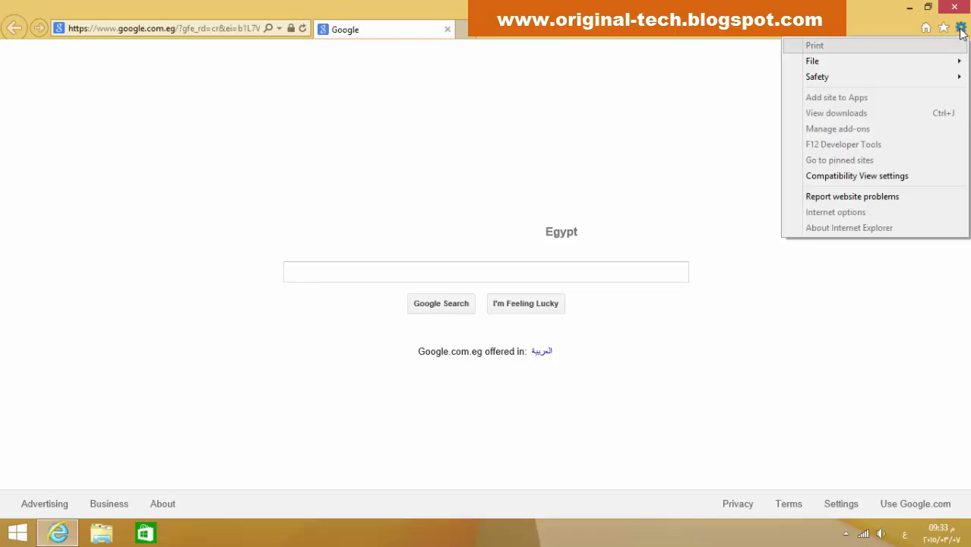
left_click(961, 27)
left_click(961, 28)
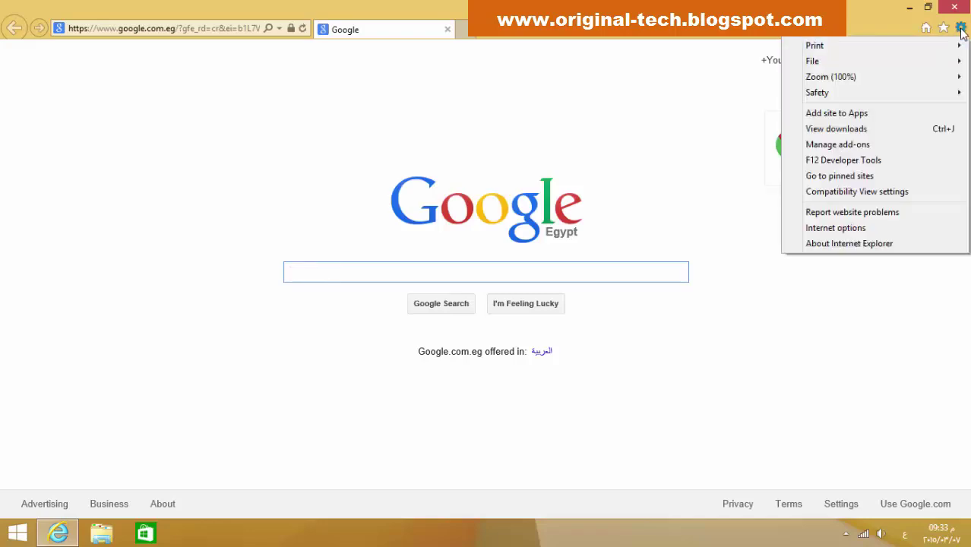
left_click(856, 227)
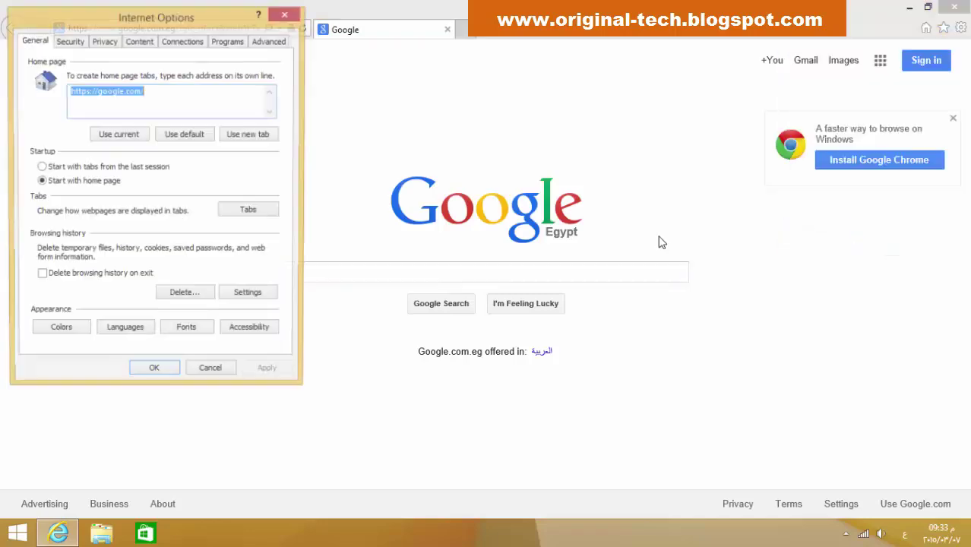
left_click(275, 52)
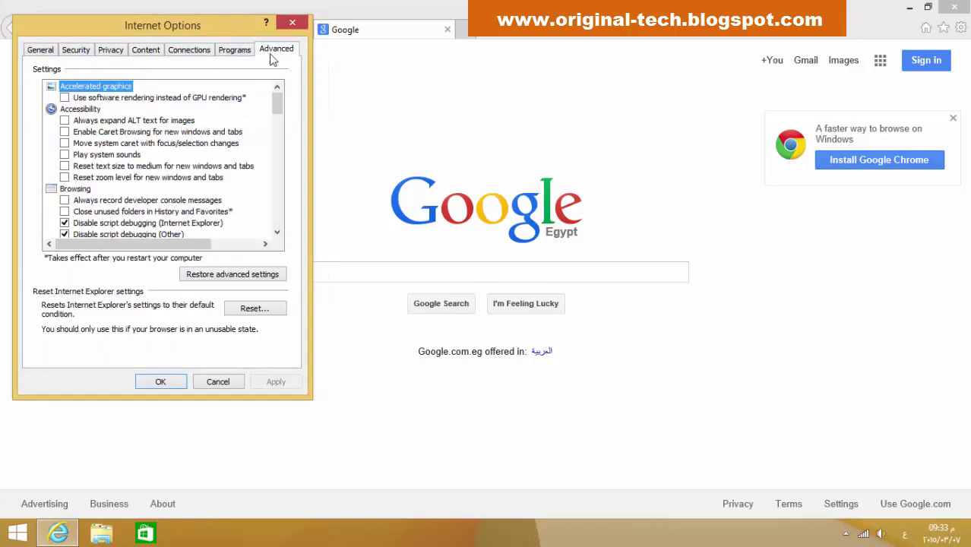
left_click(258, 312)
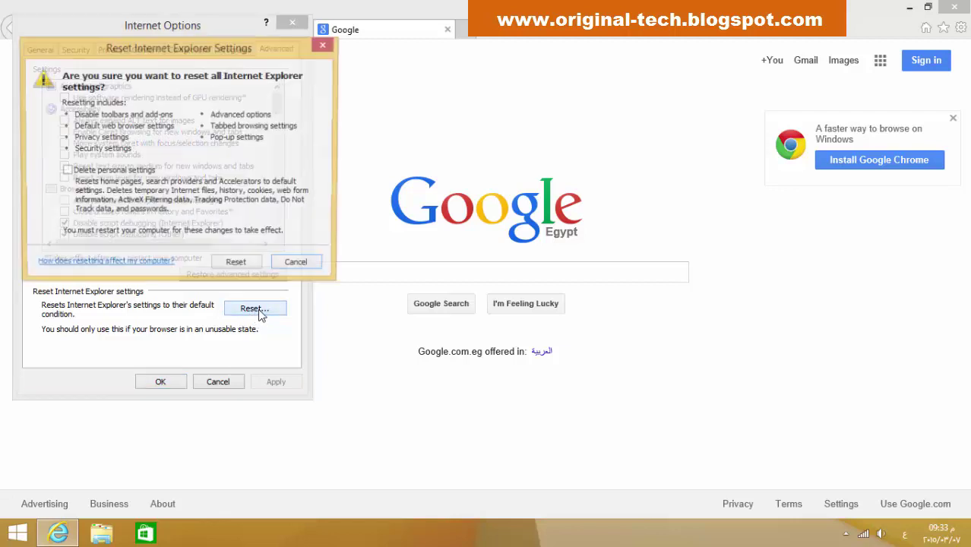
left_click(67, 173)
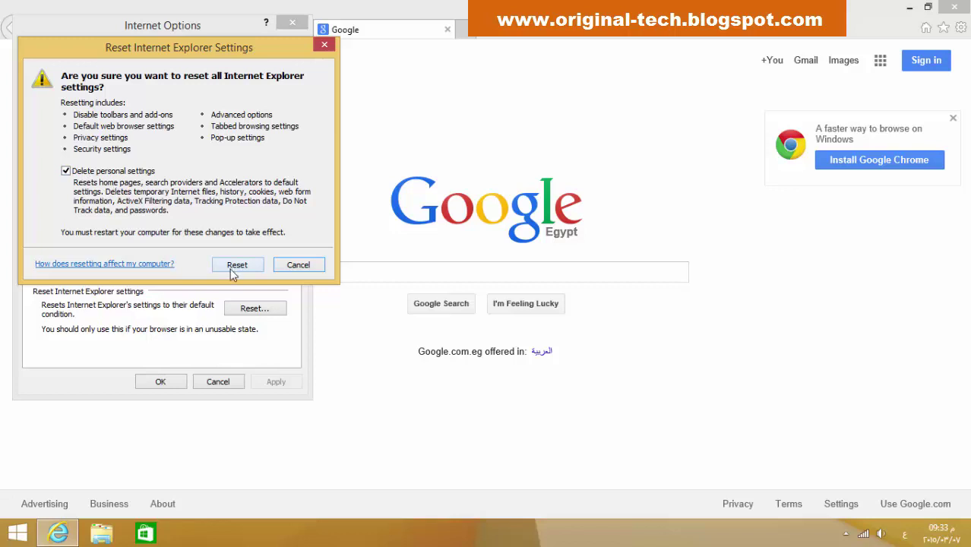
Cancel the Internet Explorer reset, close Internet Options, and minimize the browser window.
left_click(297, 265)
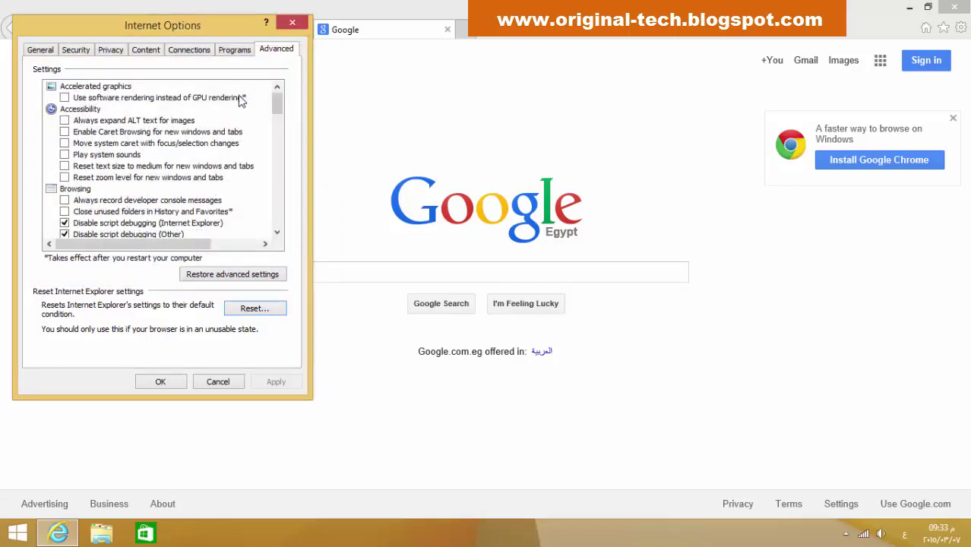
left_click(292, 22)
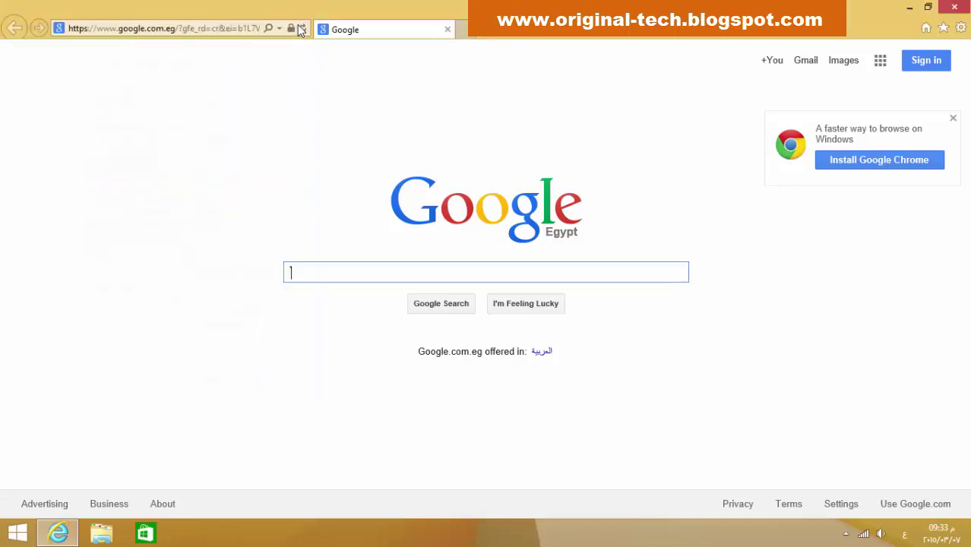
left_click(909, 7)
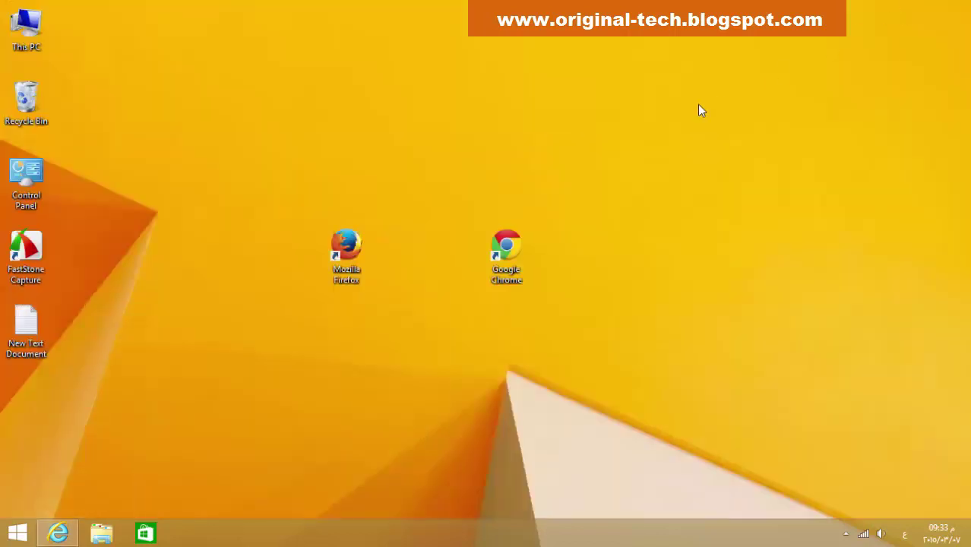